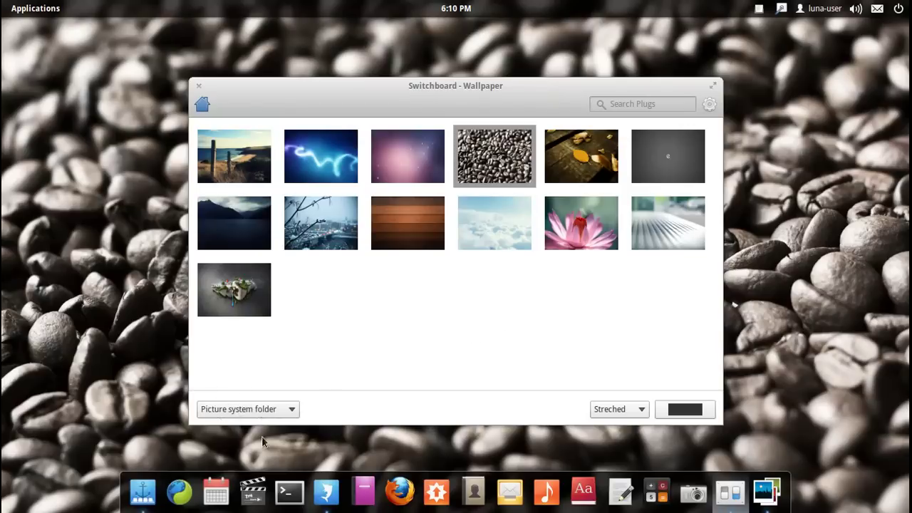
Step: Switch the wallpaper source to a custom folder, choosing the ChromeOS folder inside Pictures
left_click(265, 411)
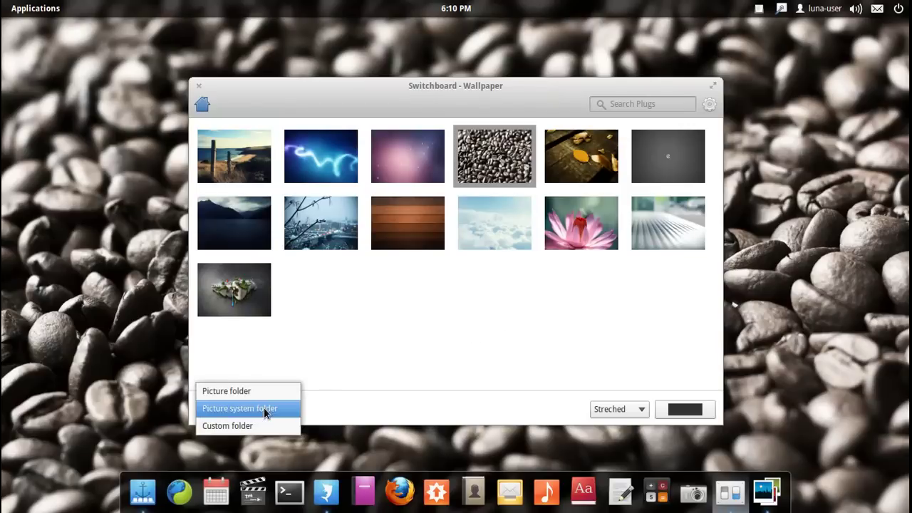
left_click(264, 391)
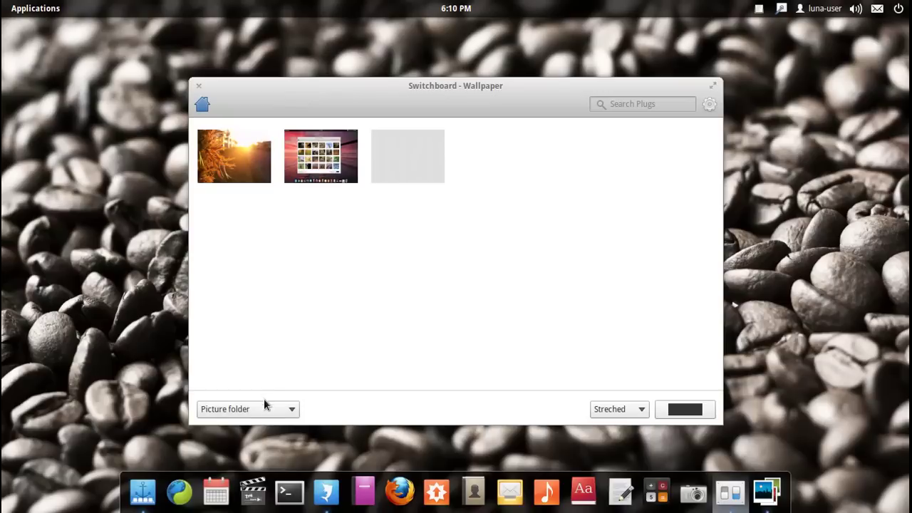
left_click(265, 411)
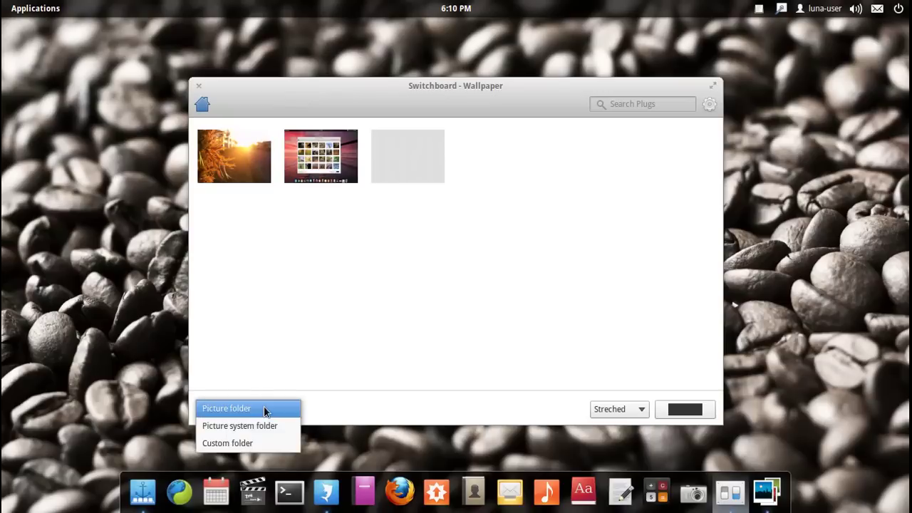
left_click(274, 442)
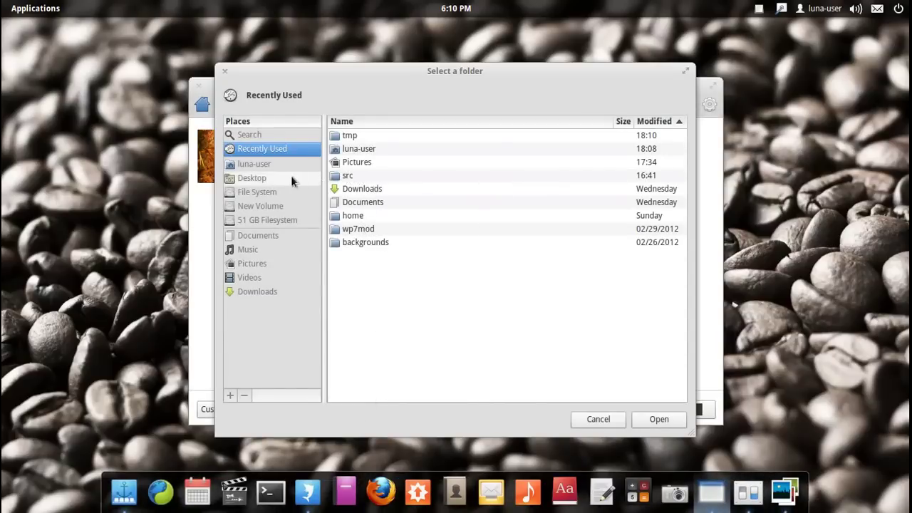
left_click(255, 265)
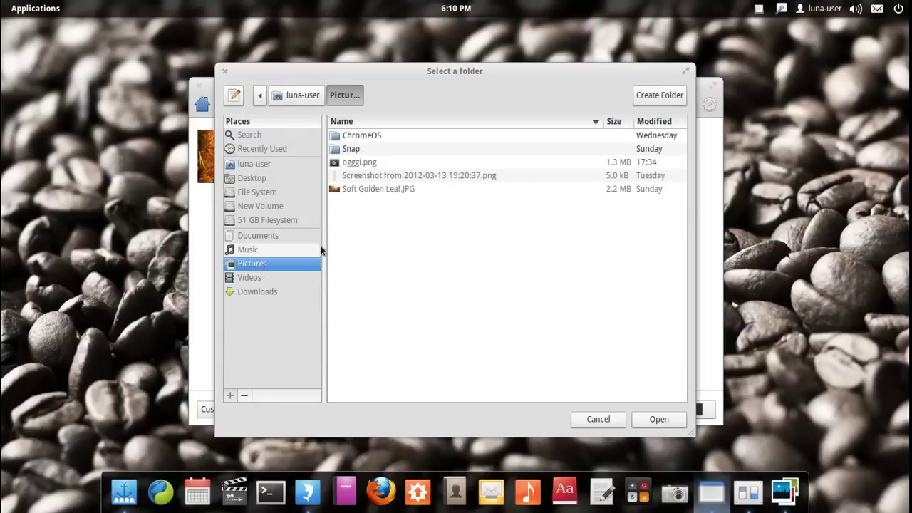
left_click(400, 136)
left_click(651, 419)
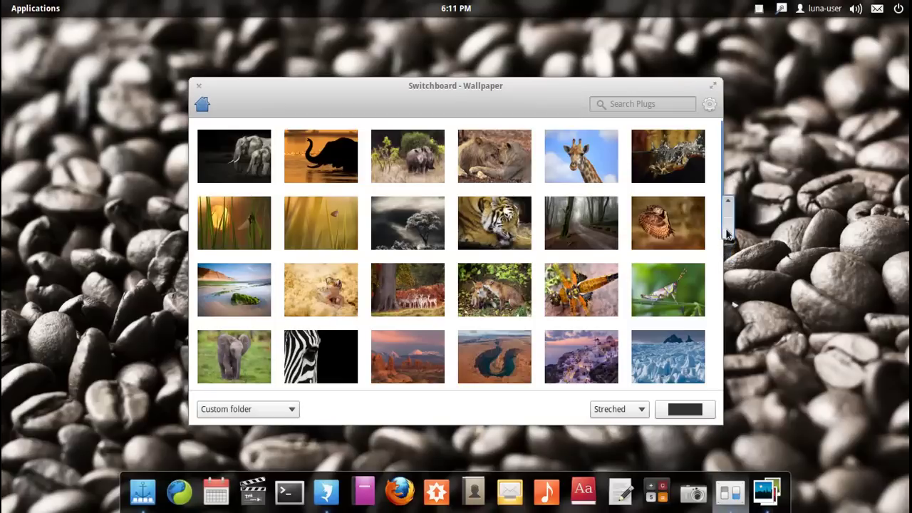
Step: Browse the custom folder's images and set the white futuristic building at night as the desktop wallpaper
scroll(728, 235, "down", 5)
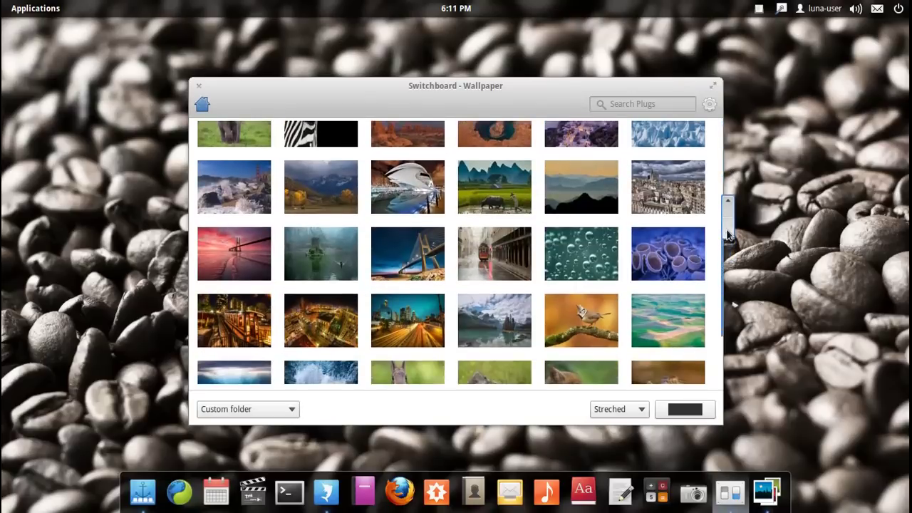
scroll(728, 235, "down", 3)
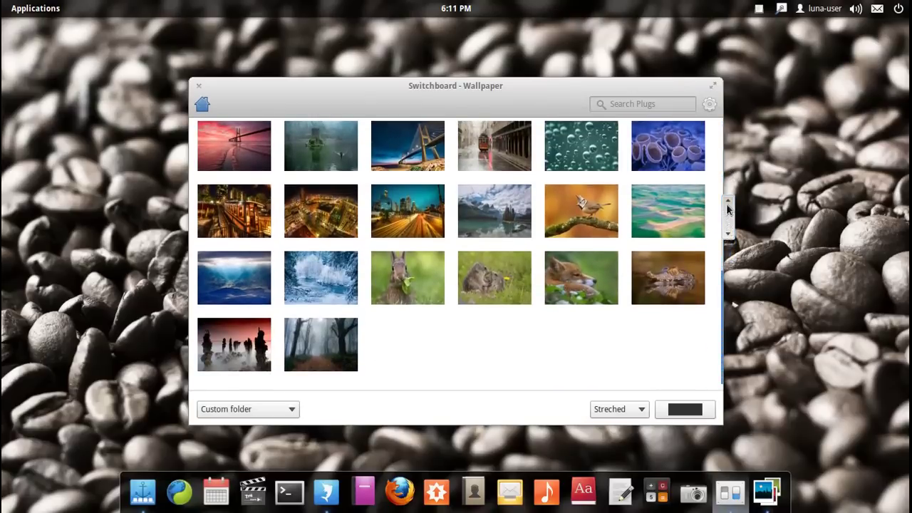
scroll(727, 210, "up", 10)
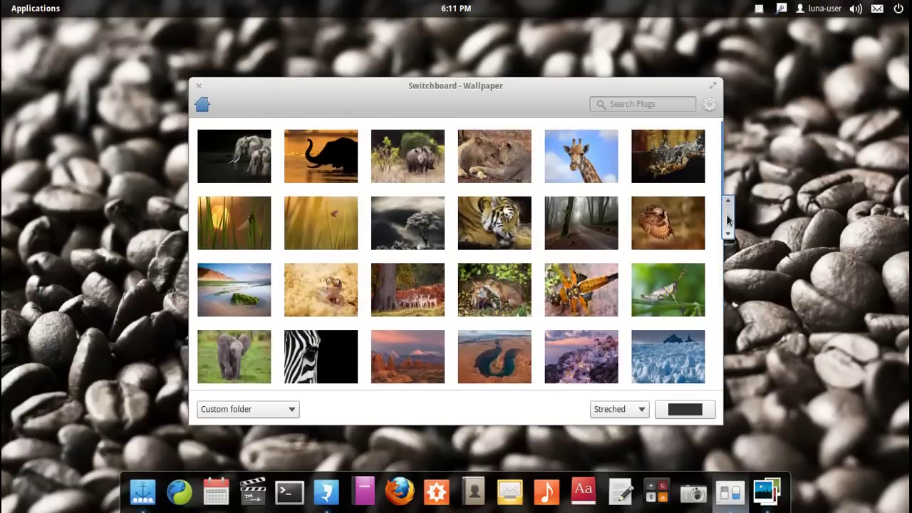
scroll(728, 228, "down", 5)
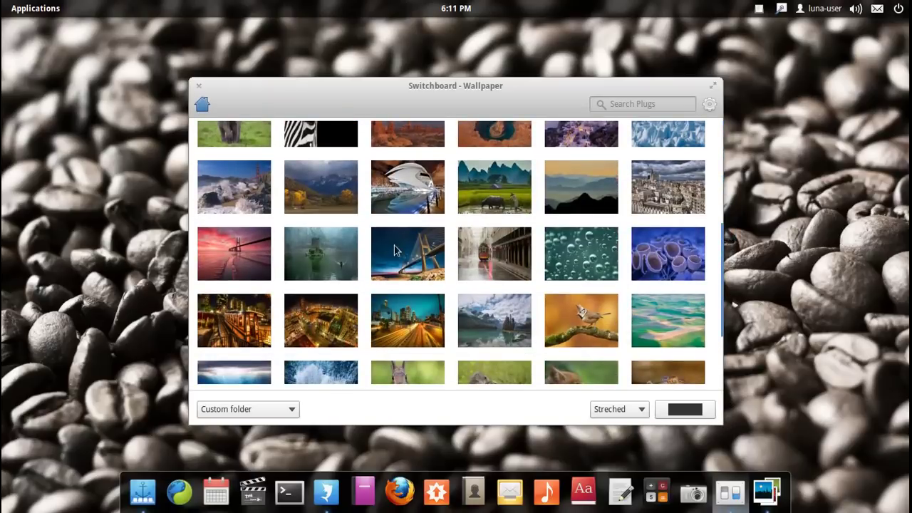
left_click(408, 192)
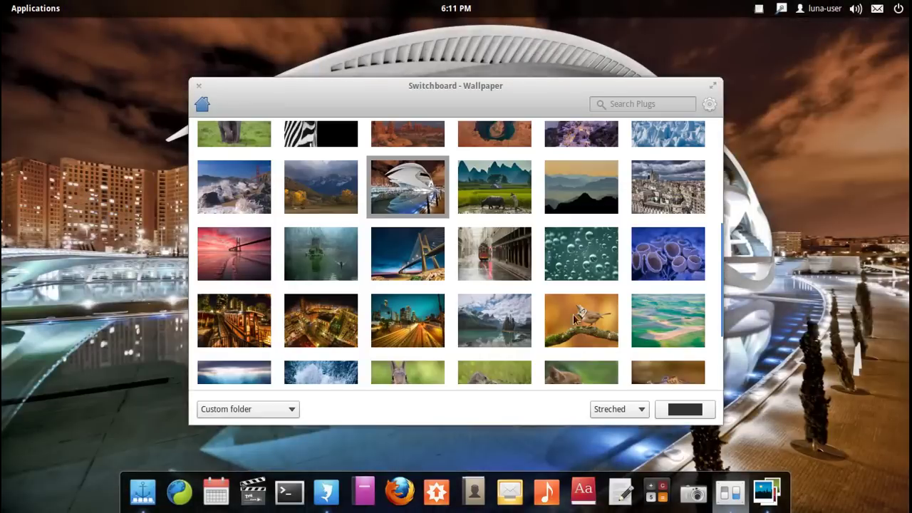
scroll(724, 243, "up", 5)
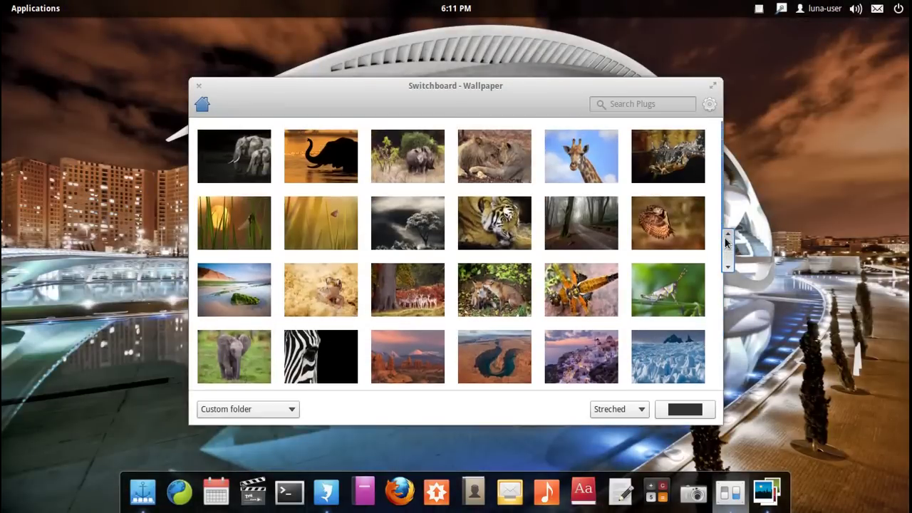
Step: Minimize the Switchboard window to view the full wallpaper, and restore the window
left_click(731, 499)
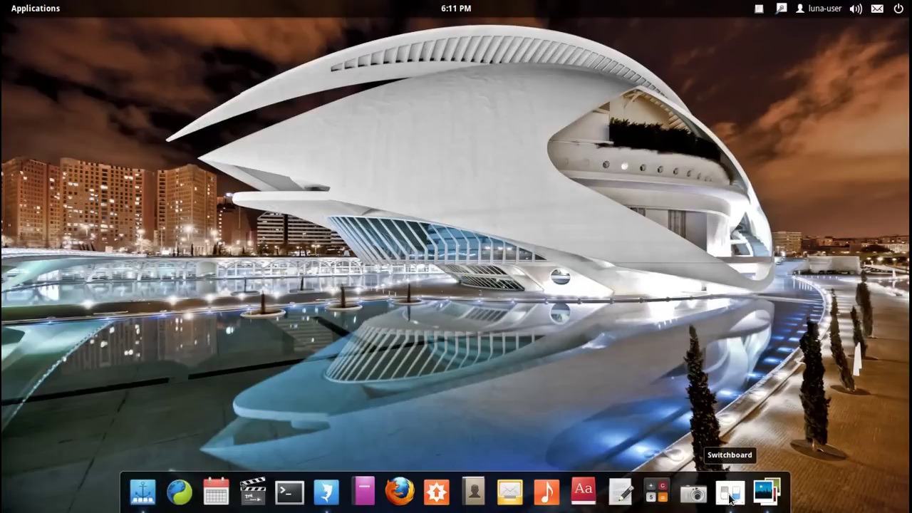
left_click(731, 499)
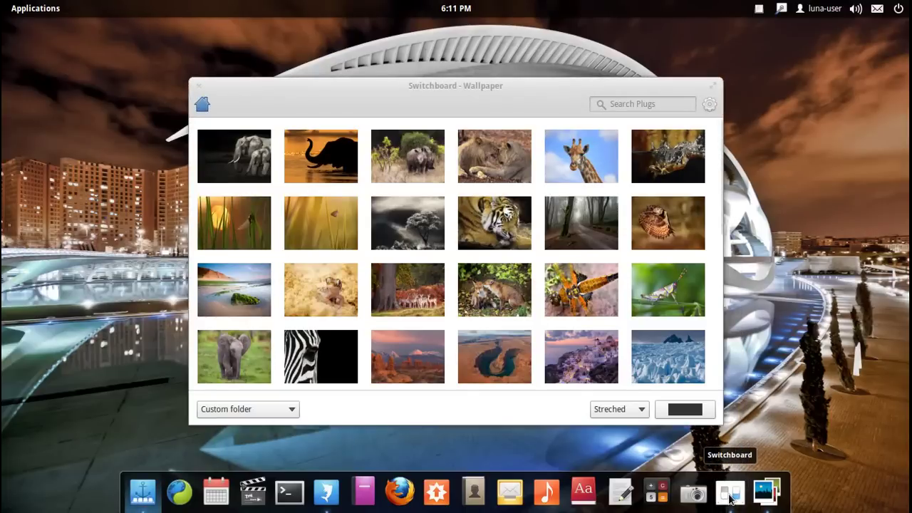
left_click(731, 499)
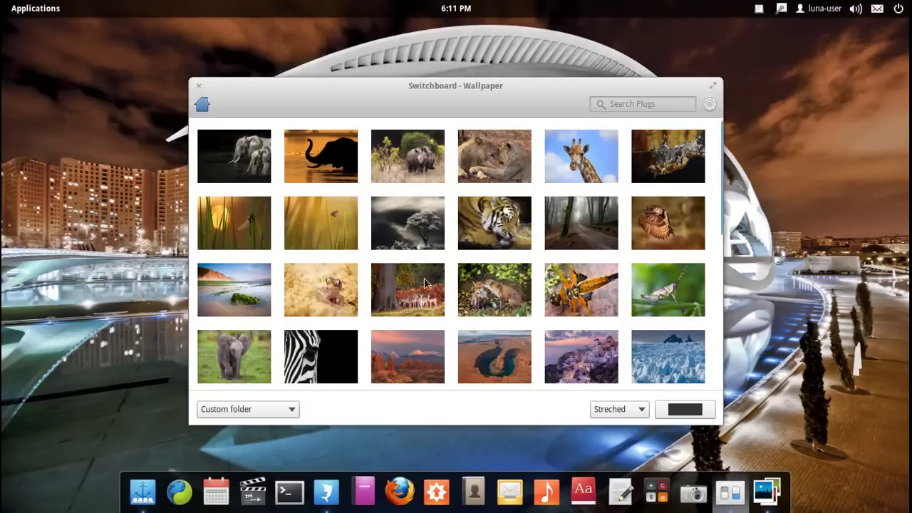
Step: Open System Info from the System category and review its Overview, Default Applications, Removable Media and Graphics pages
left_click(206, 105)
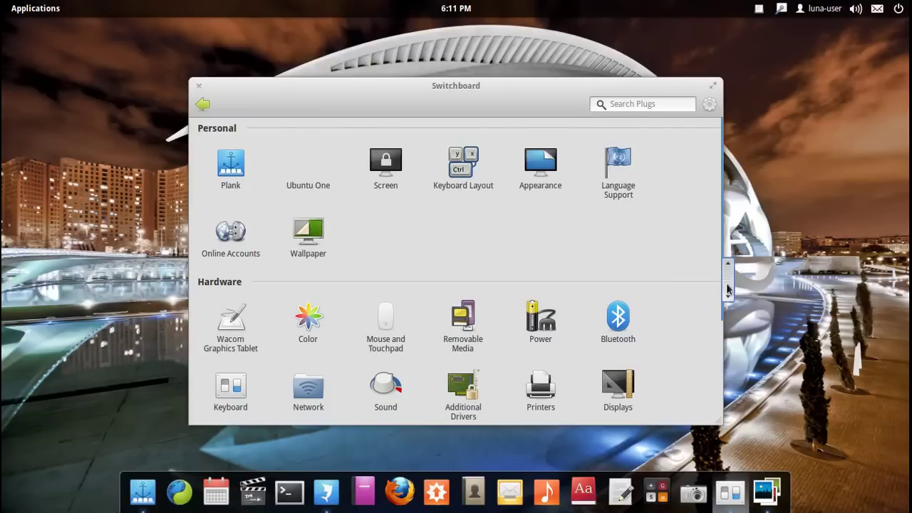
left_click(728, 292)
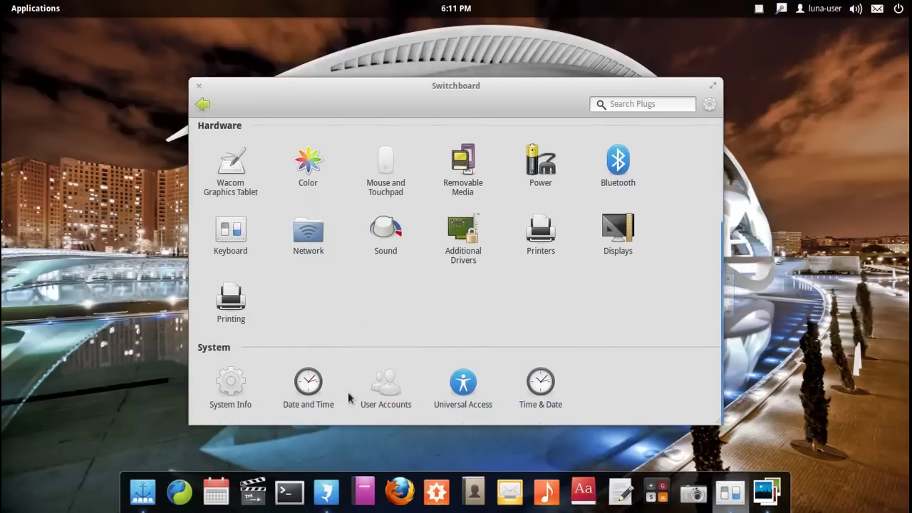
left_click(232, 388)
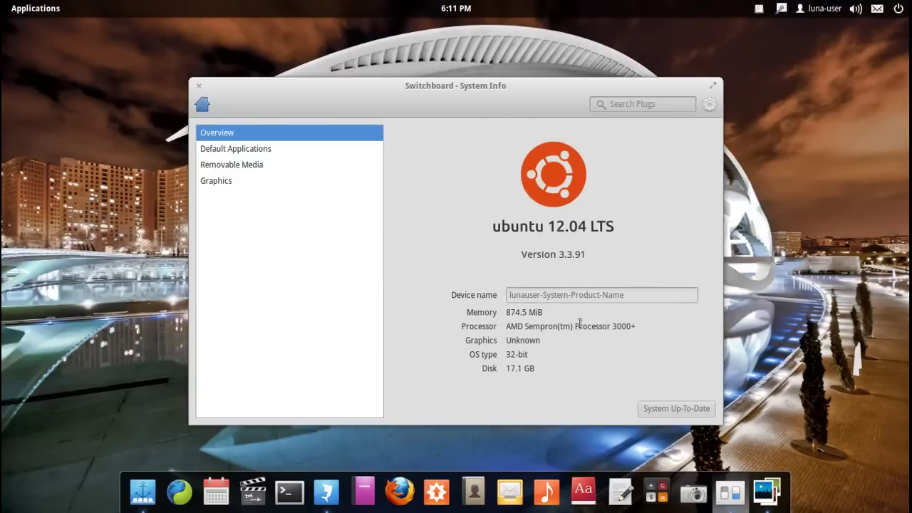
left_click(213, 150)
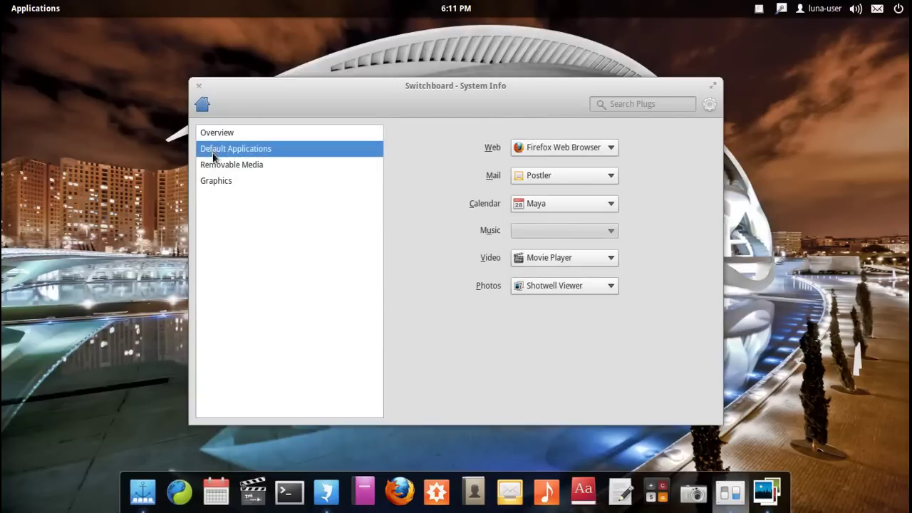
left_click(238, 166)
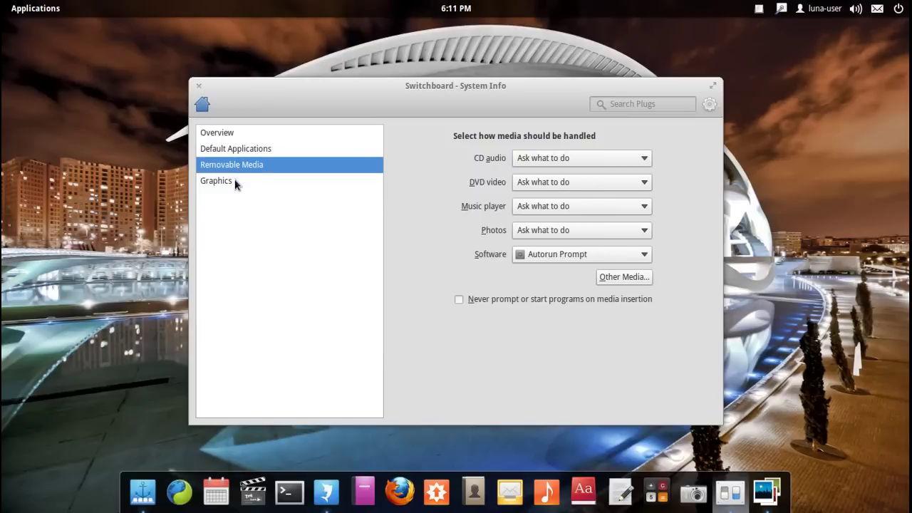
left_click(234, 180)
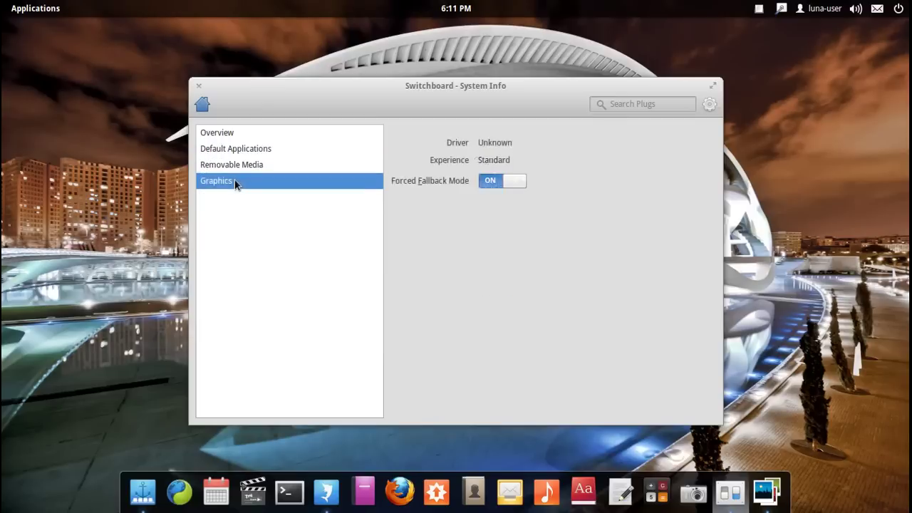
left_click(203, 106)
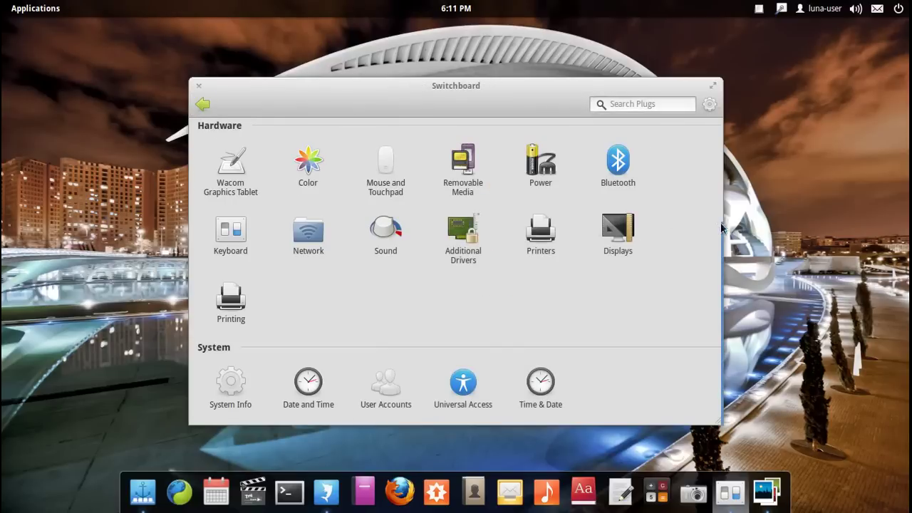
Step: Set the Plank dock's icon size to 79 px, and briefly show and hide the file manager from the dock
scroll(727, 238, "up", 4)
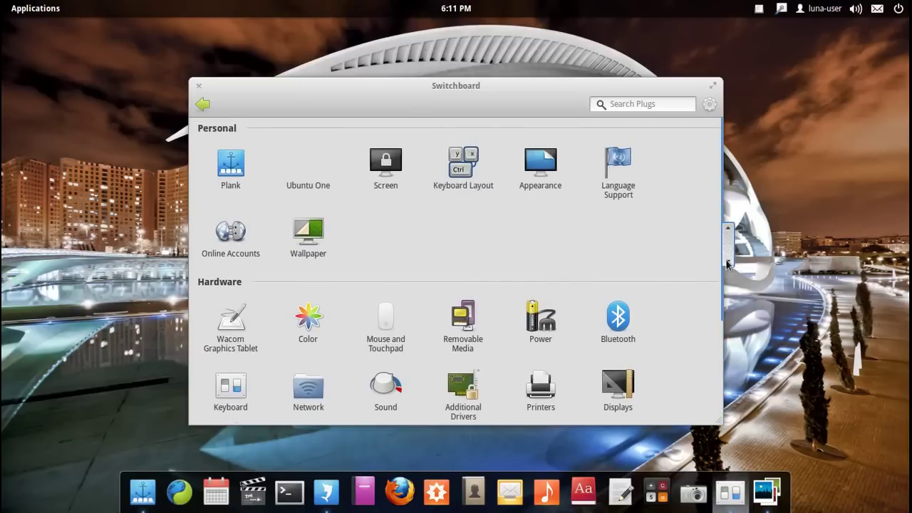
left_click(234, 171)
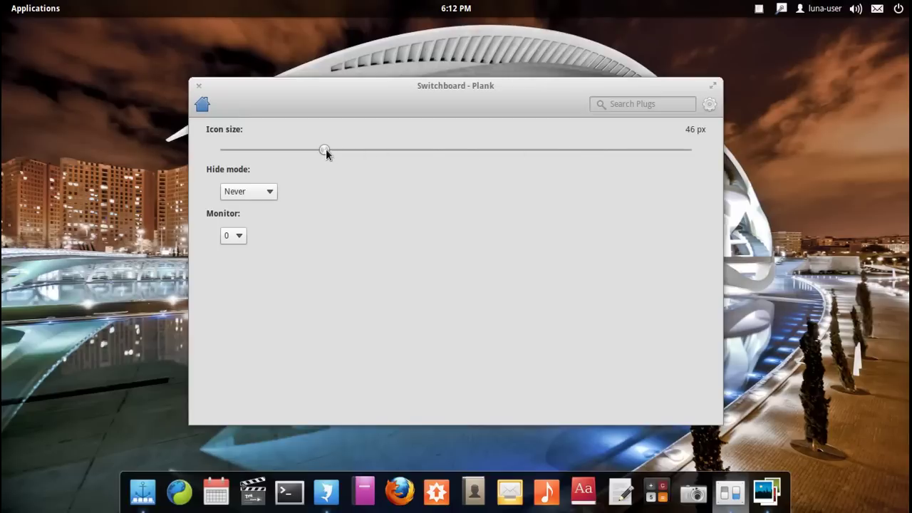
left_click_drag(326, 150, 470, 146)
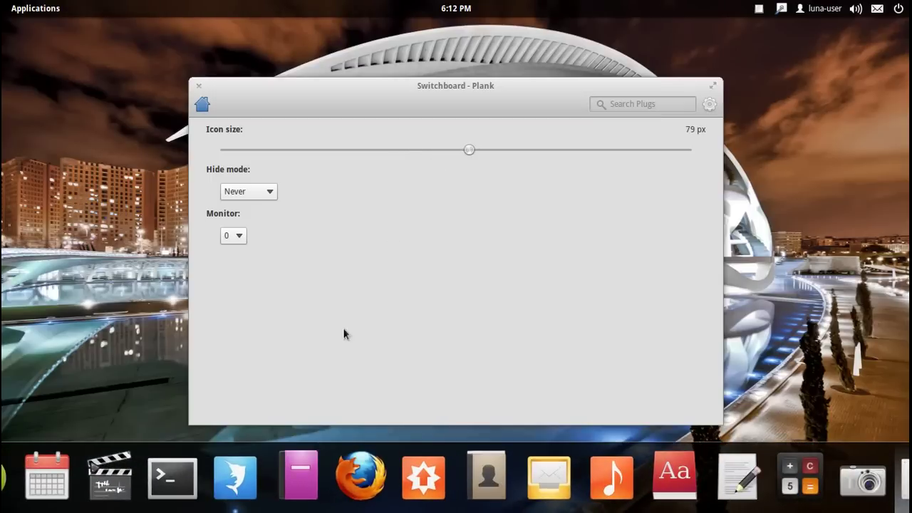
left_click(236, 496)
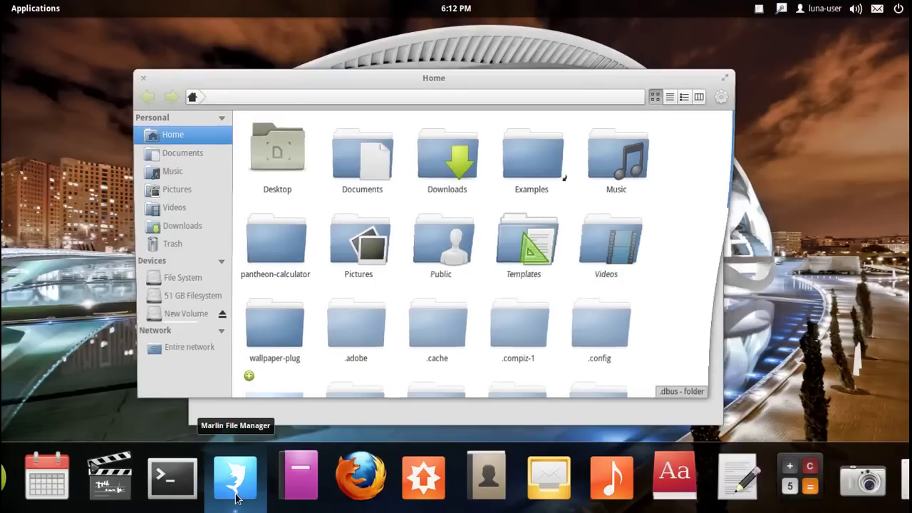
left_click(236, 495)
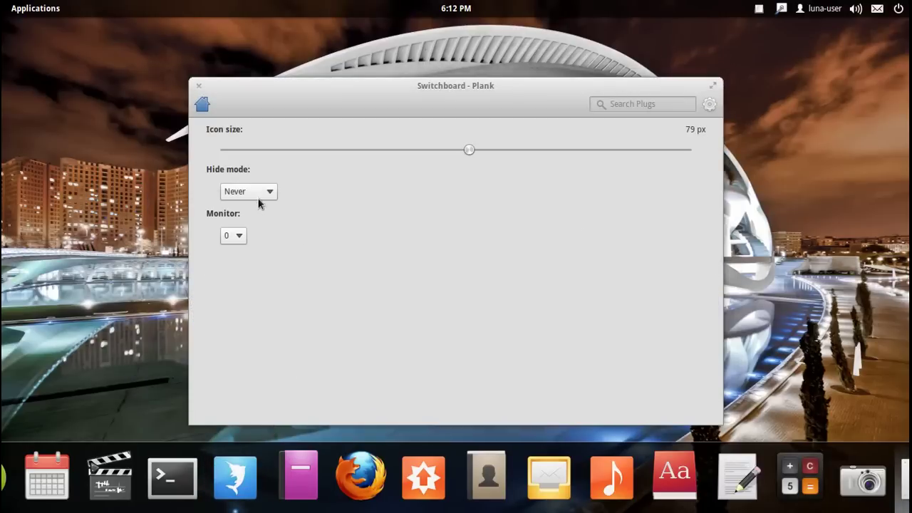
Step: Check the Plank monitor and hide mode choices, and set the dock's icon size to 49 px
left_click(236, 236)
left_click(234, 235)
left_click(263, 192)
left_click(325, 191)
left_click_drag(366, 151, 338, 152)
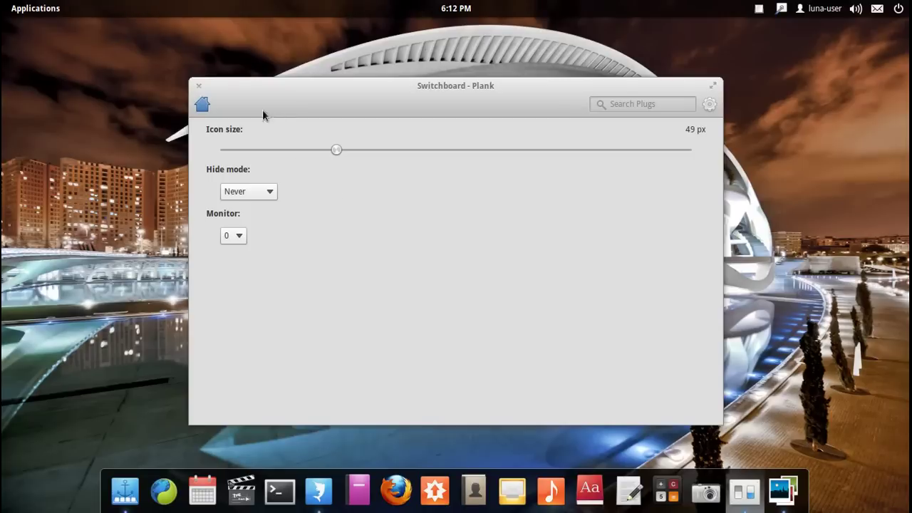
Step: Return to the overview of all settings, look over its categories, and minimize the Switchboard window
left_click(203, 104)
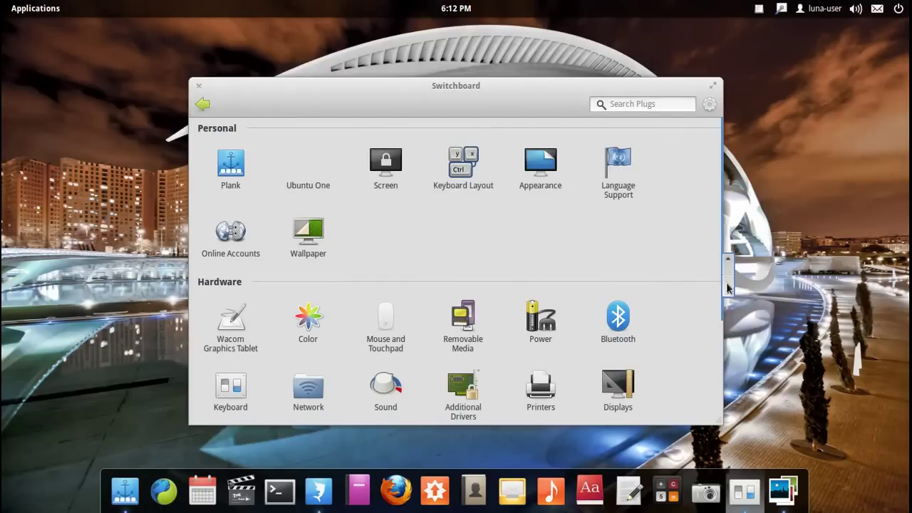
scroll(728, 288, "down", 4)
scroll(727, 268, "up", 2)
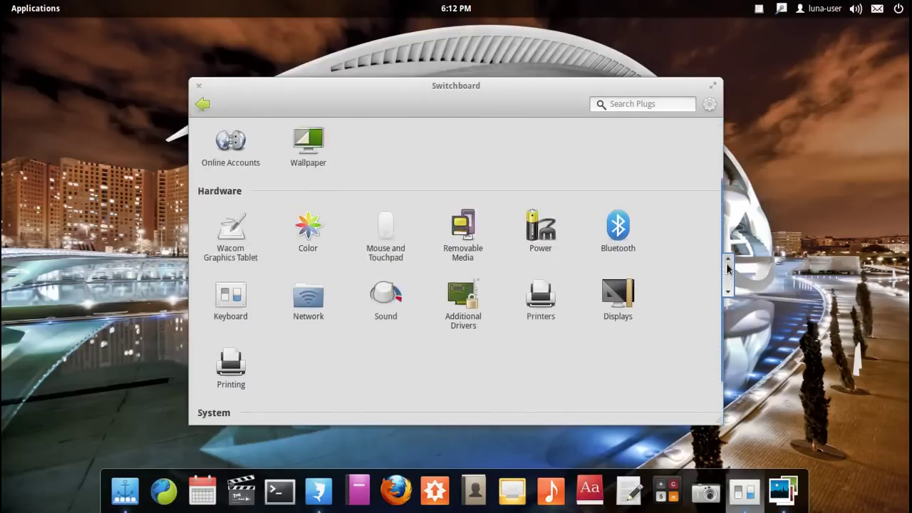
scroll(728, 268, "up", 2)
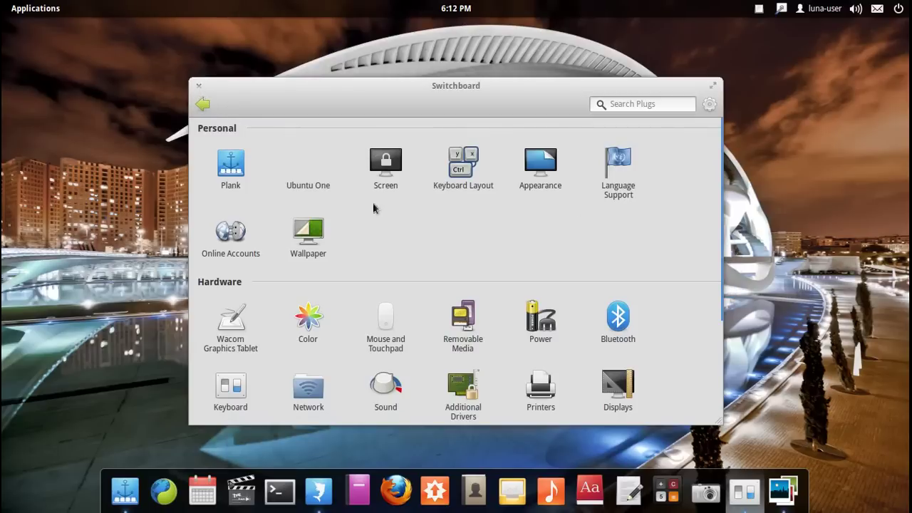
left_click(747, 499)
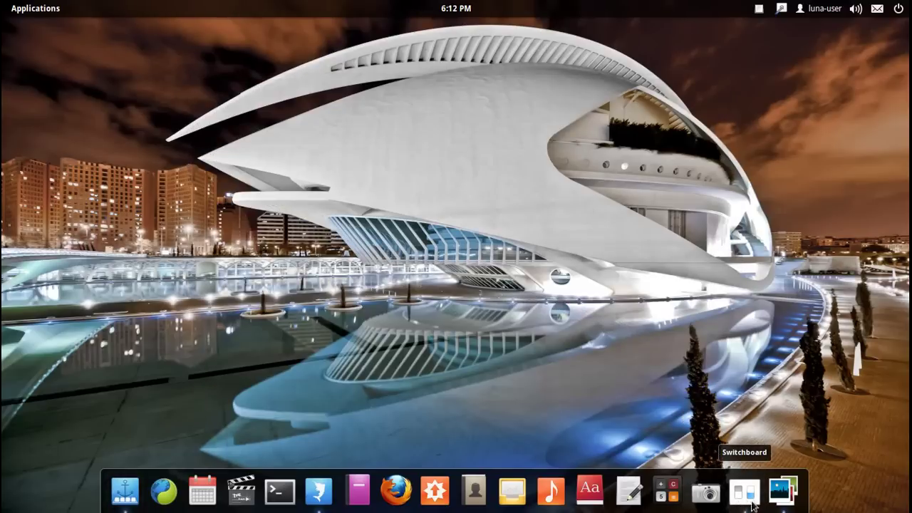
Step: Open the Shotwell photo manager and maximize its window to show the photo library
left_click(783, 493)
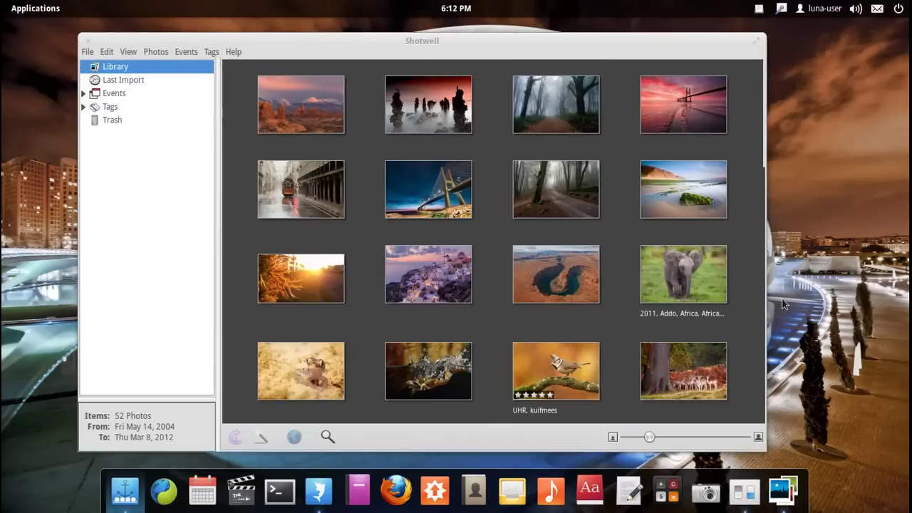
left_click(757, 41)
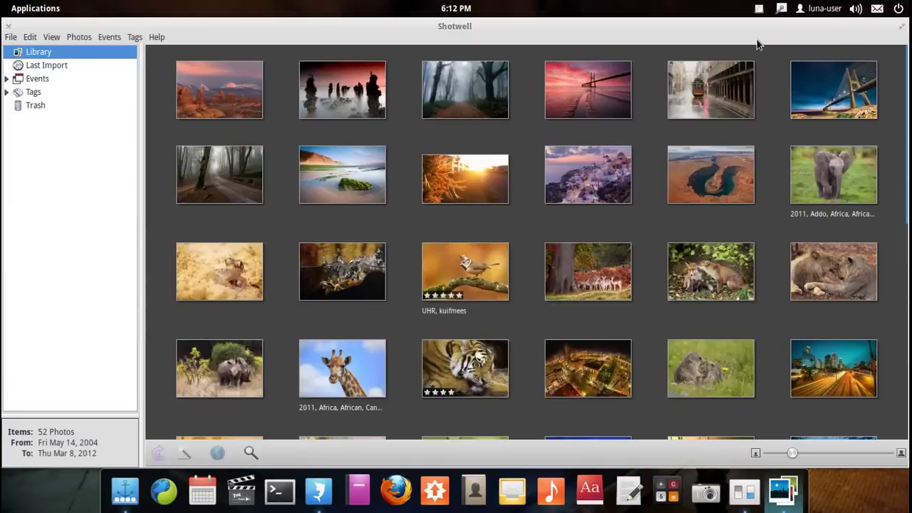
mouse_move(904, 142)
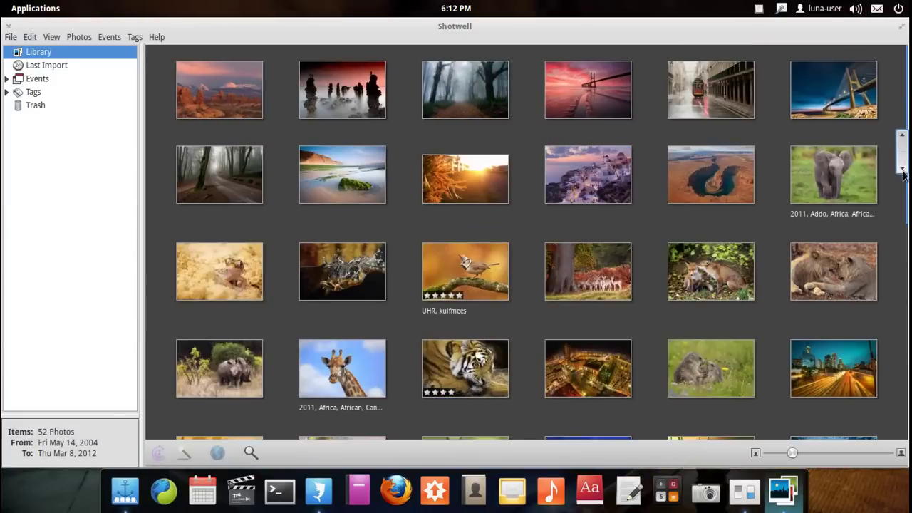
Step: Browse the Shotwell photo library from beginning to end, and restore the window to its smaller size before minimizing it
scroll(904, 175, "down", 5)
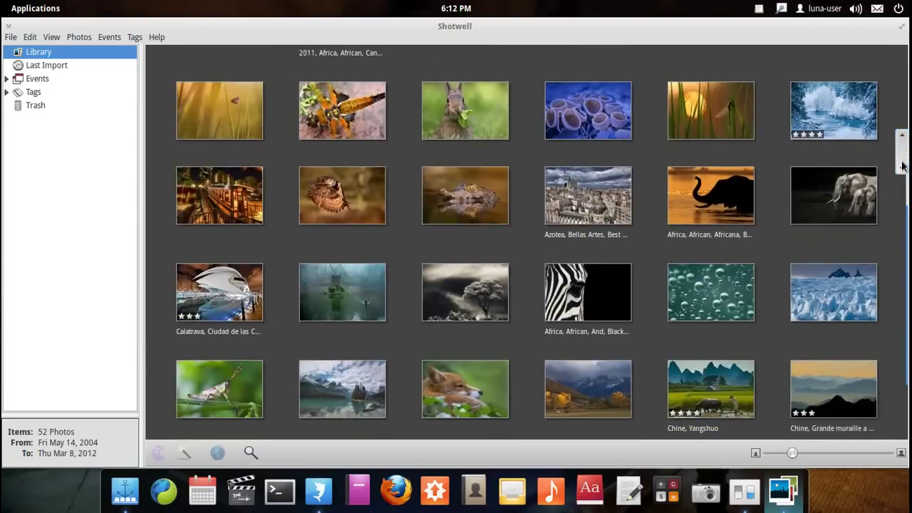
scroll(904, 166, "down", 3)
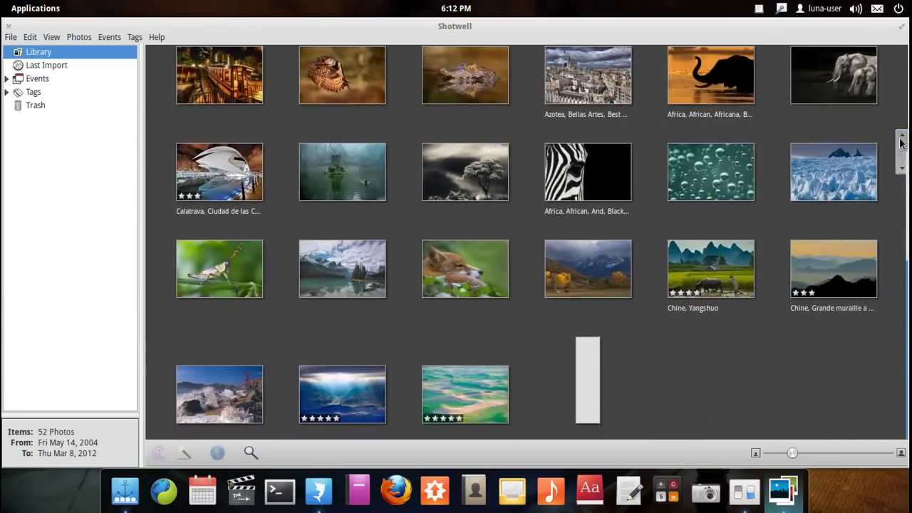
scroll(901, 143, "up", 5)
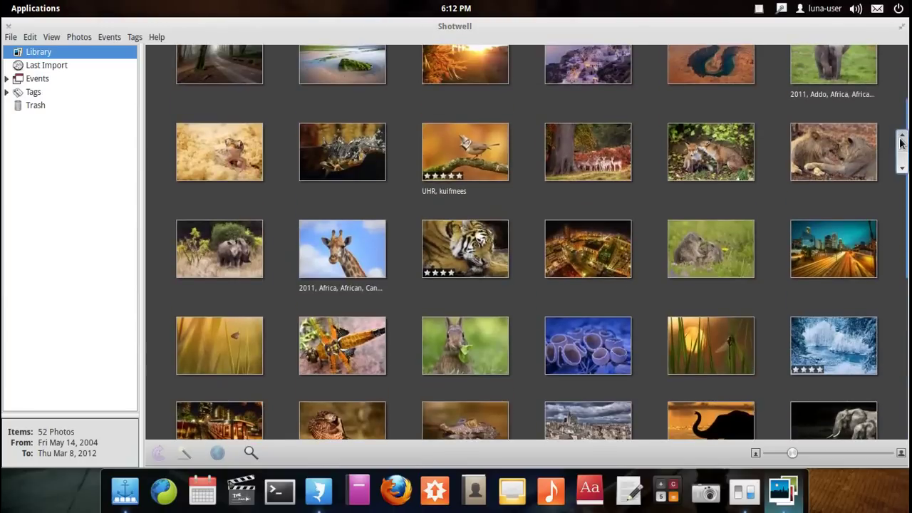
scroll(901, 143, "up", 2)
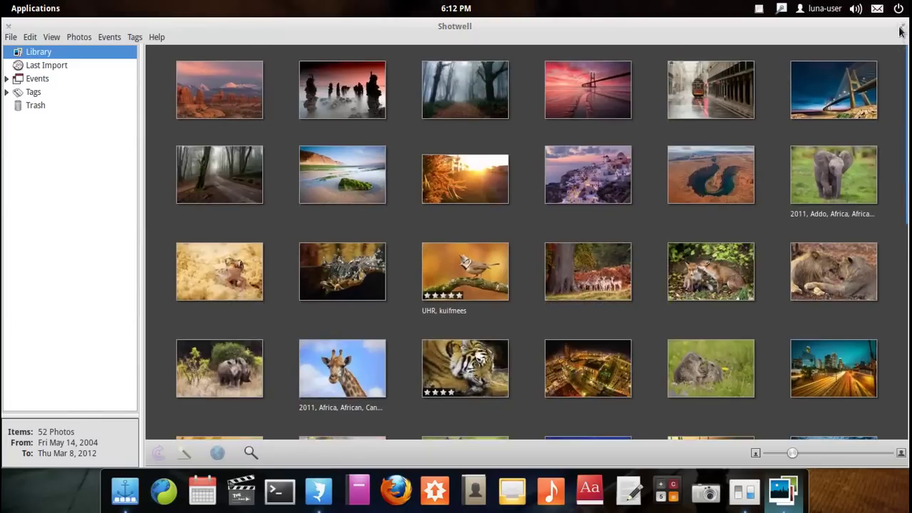
left_click(900, 29)
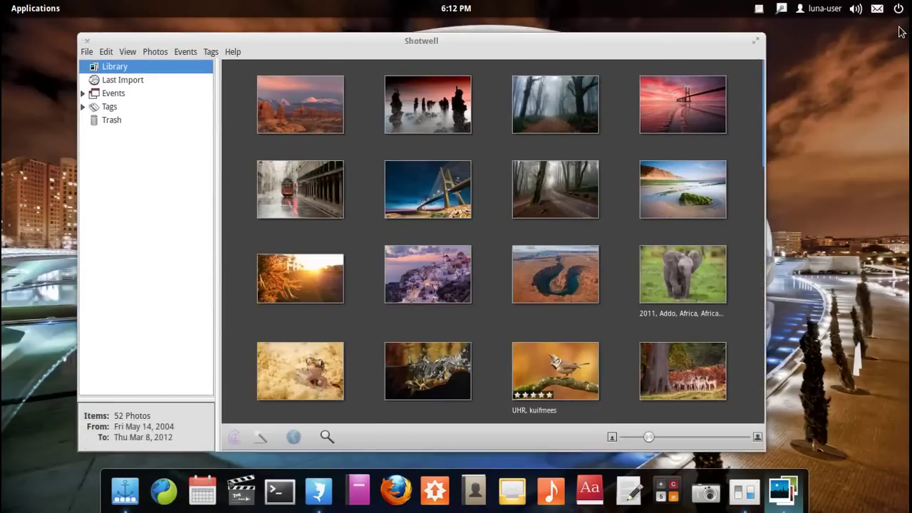
left_click(784, 495)
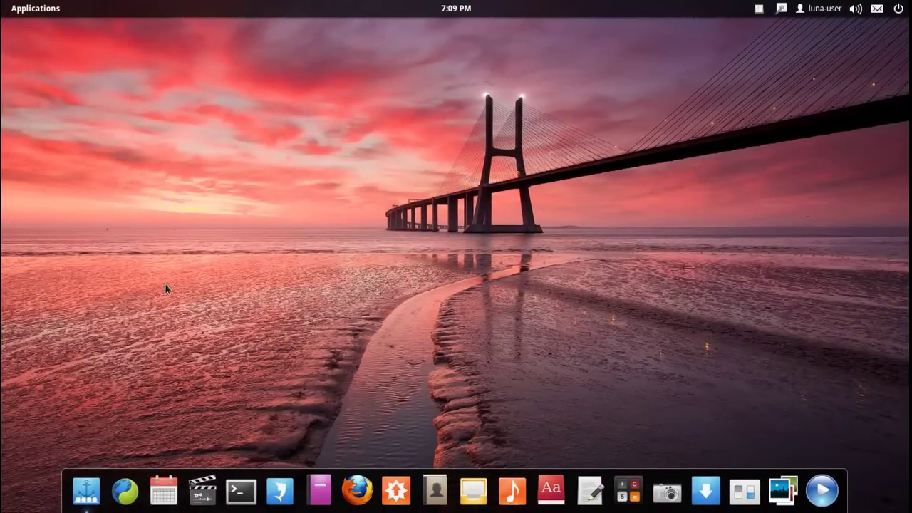
Step: Open the BeatBox music player and rescan its music folder
left_click(511, 492)
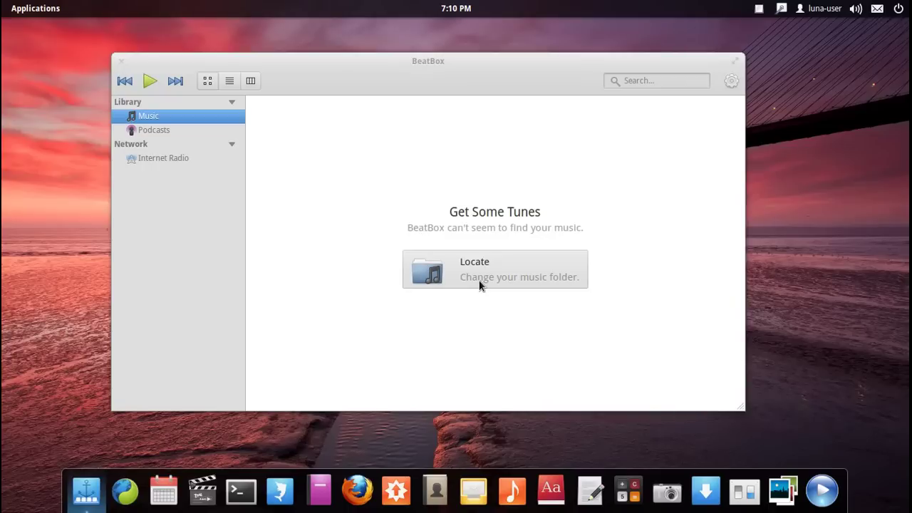
left_click(737, 81)
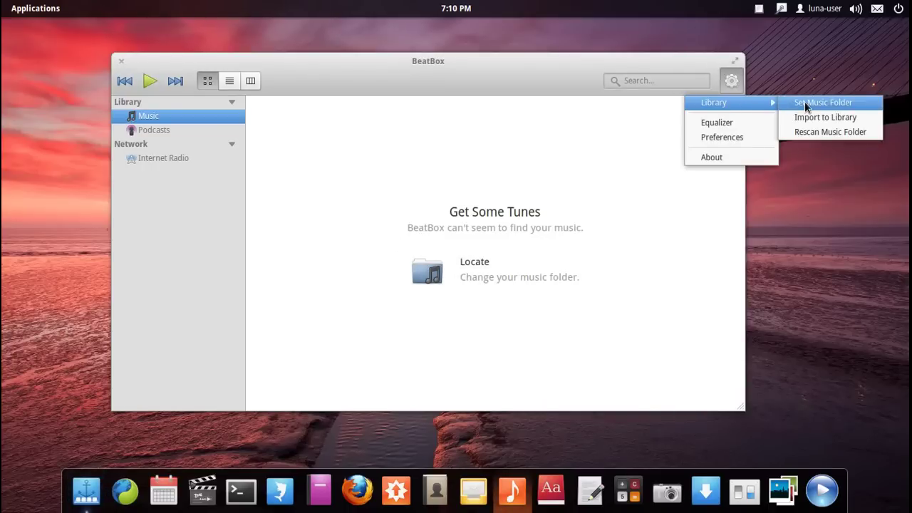
left_click(801, 130)
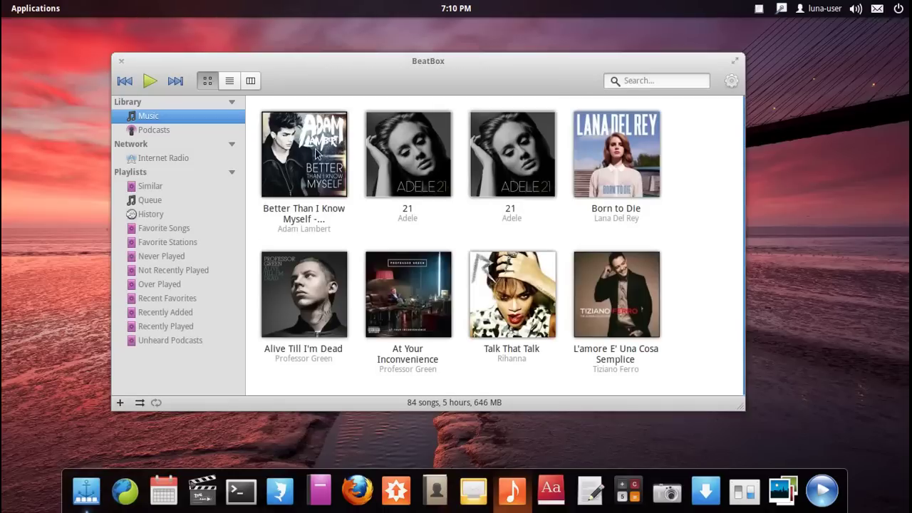
Step: Look at the track lists of the albums Better Than I Know Myself, 21 and Born to Die, closing each one
left_click(317, 154)
left_click(446, 181)
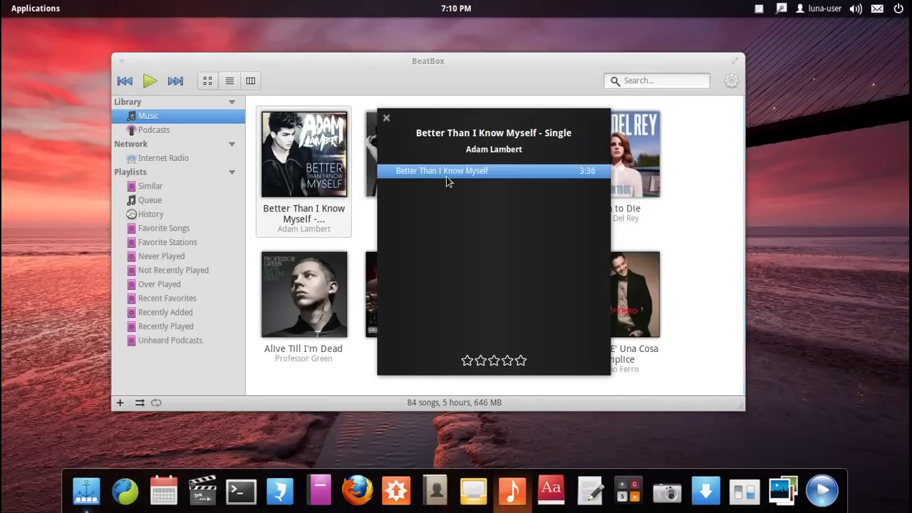
left_click(387, 117)
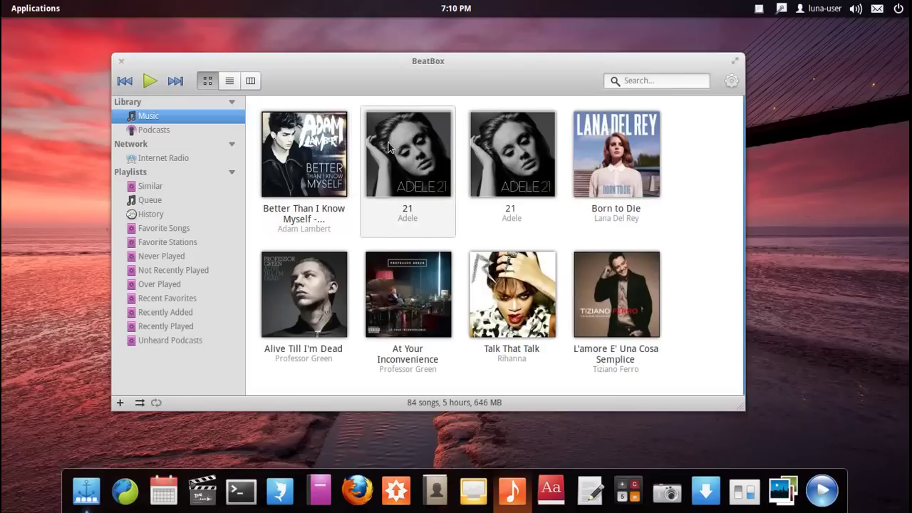
left_click(389, 148)
left_click(386, 118)
left_click(585, 148)
left_click(386, 118)
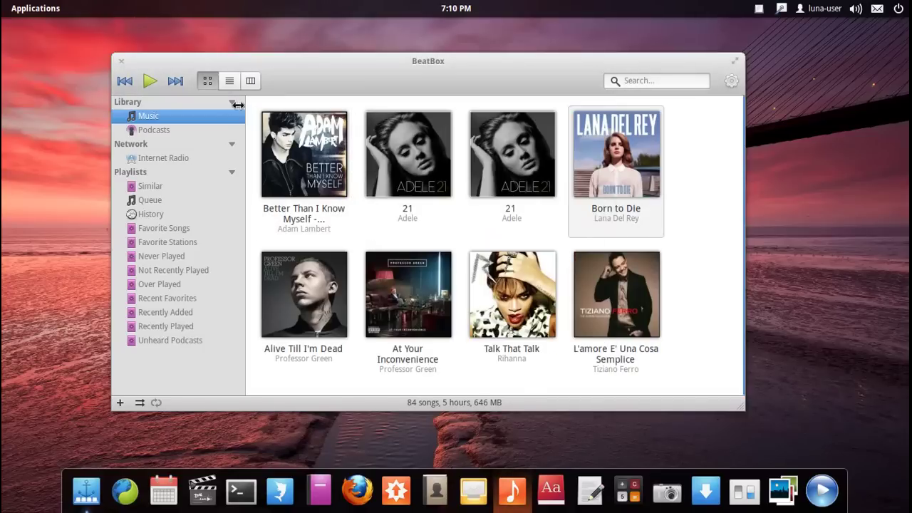
Step: Show the music library in list view and switch it to the column view with the artist browser
left_click(233, 85)
left_click(251, 85)
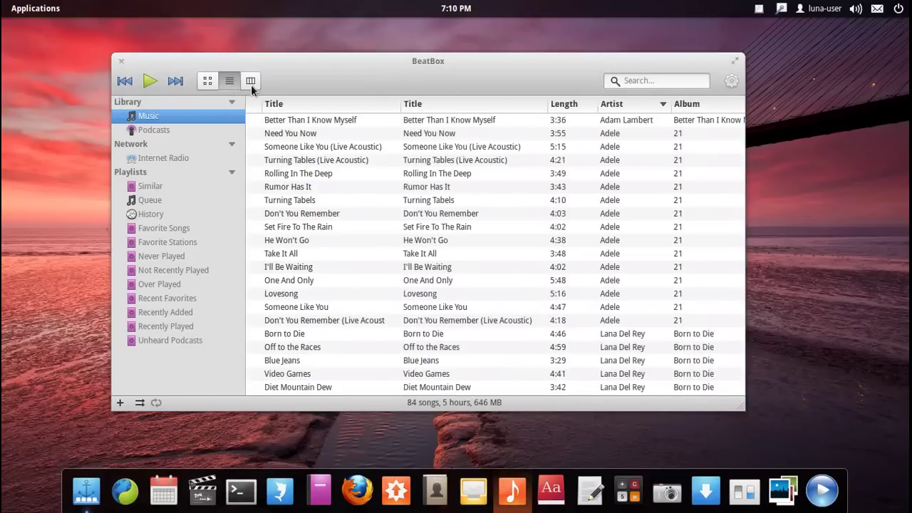
Step: Open the BeatBox equalizer and turn it on
left_click(727, 87)
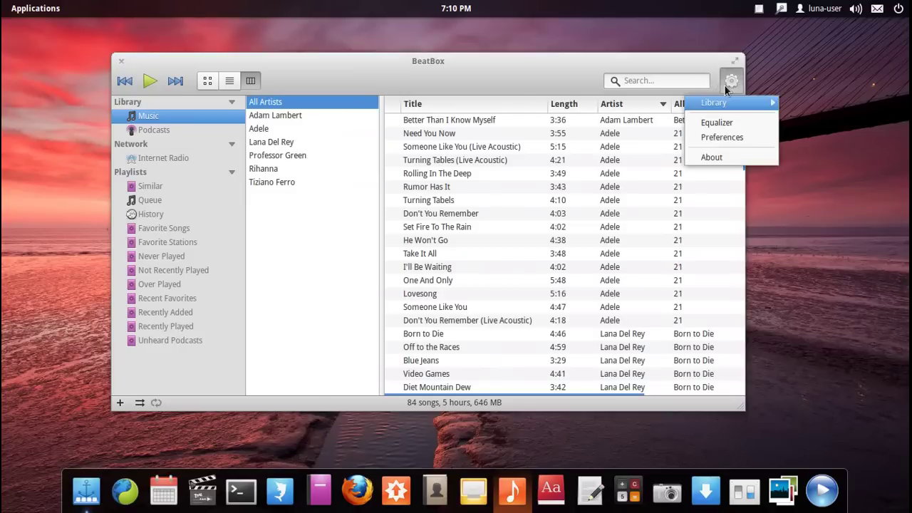
left_click(723, 133)
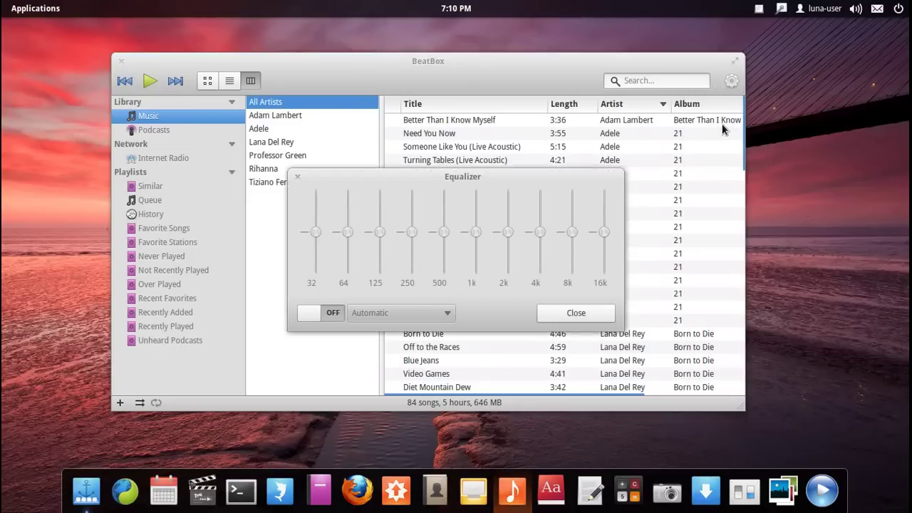
left_click(316, 315)
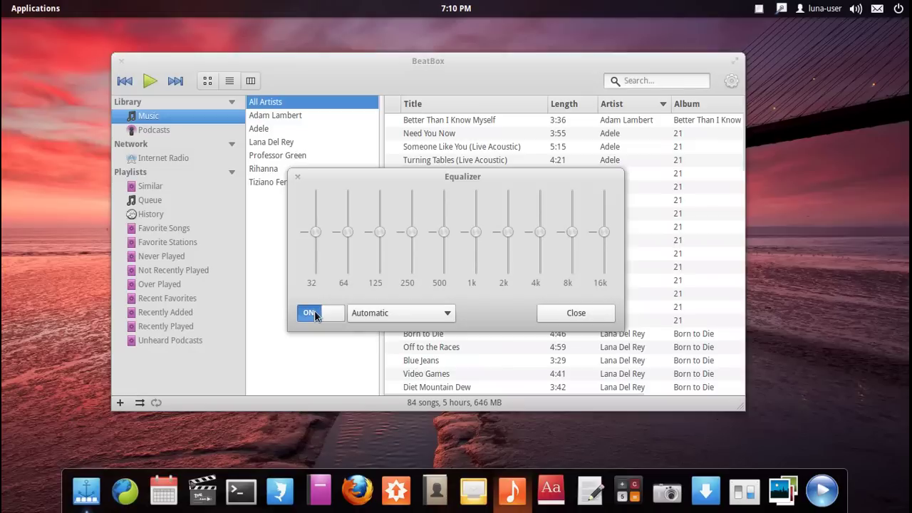
Step: Try the Flat, Classical, Full Bass and Headphones equalizer presets one after another
left_click(379, 313)
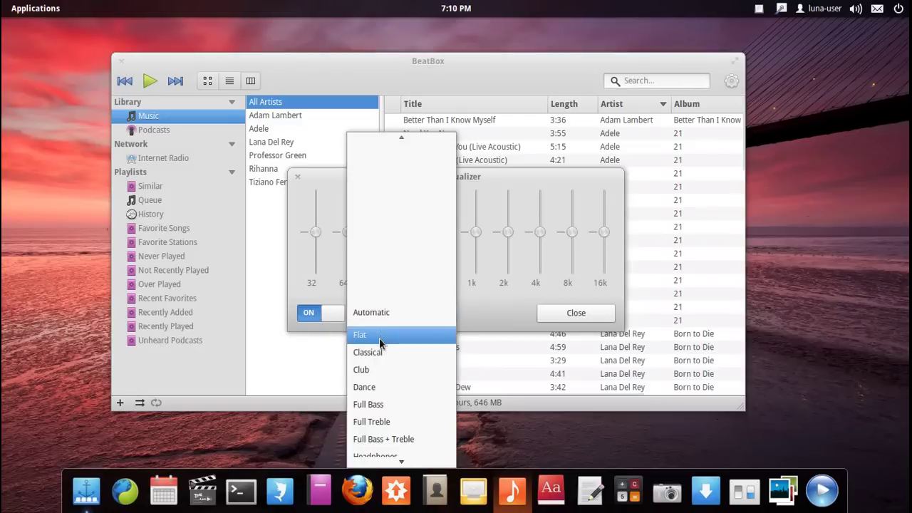
left_click(381, 337)
left_click(382, 312)
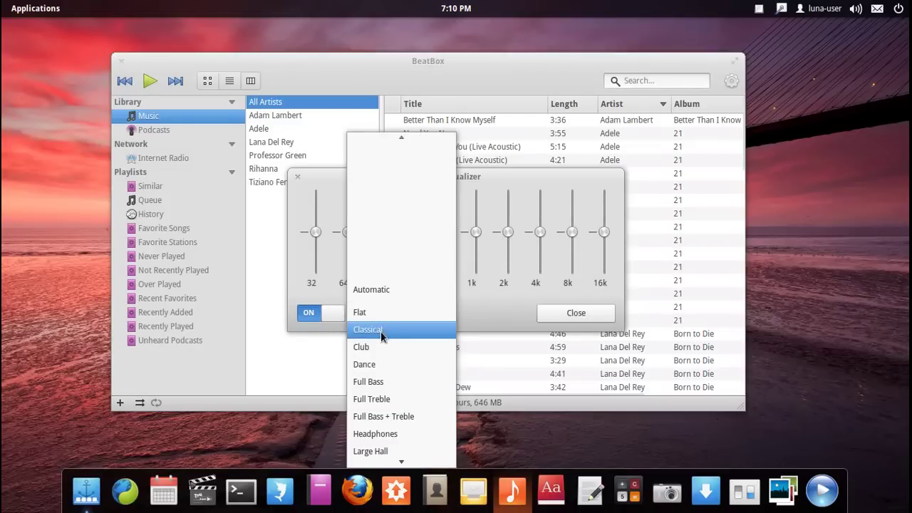
left_click(383, 327)
left_click(383, 312)
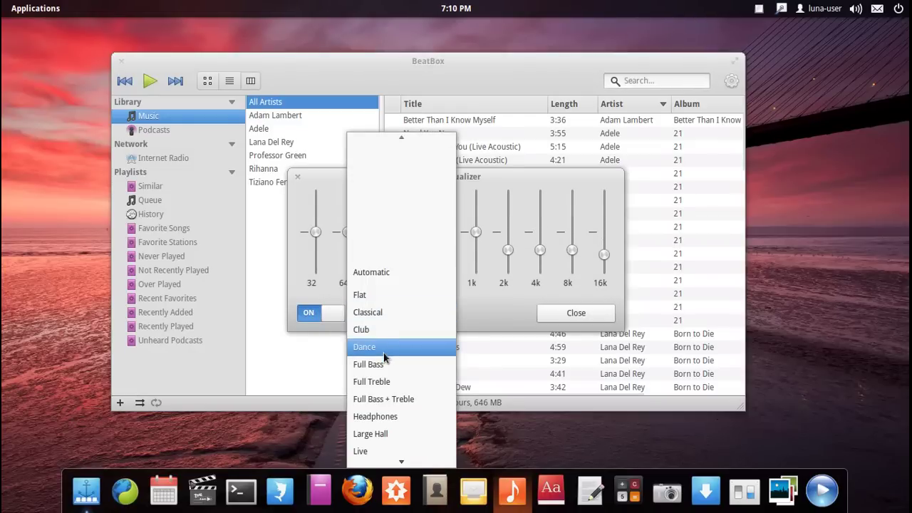
left_click(385, 362)
left_click(384, 312)
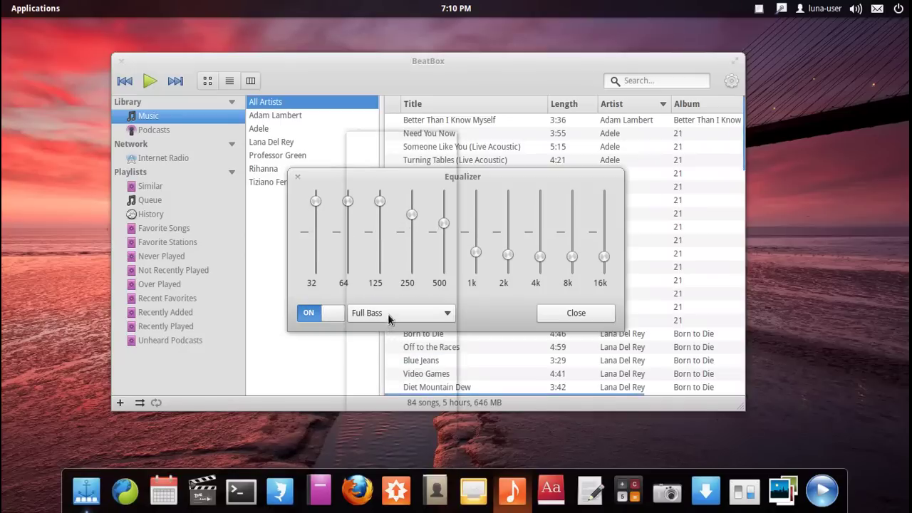
left_click(389, 365)
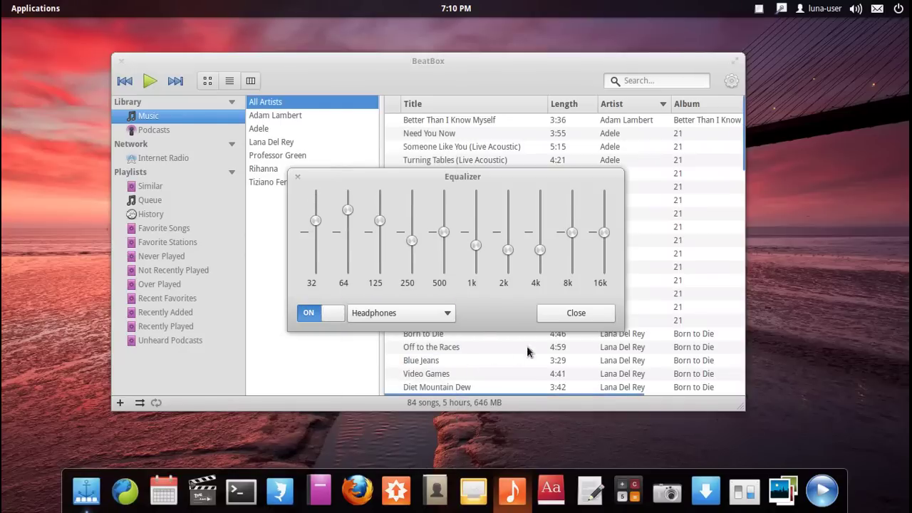
Step: Try the Pop, Soft, Techno and Classical equalizer presets in turn
left_click(415, 314)
left_click(403, 383)
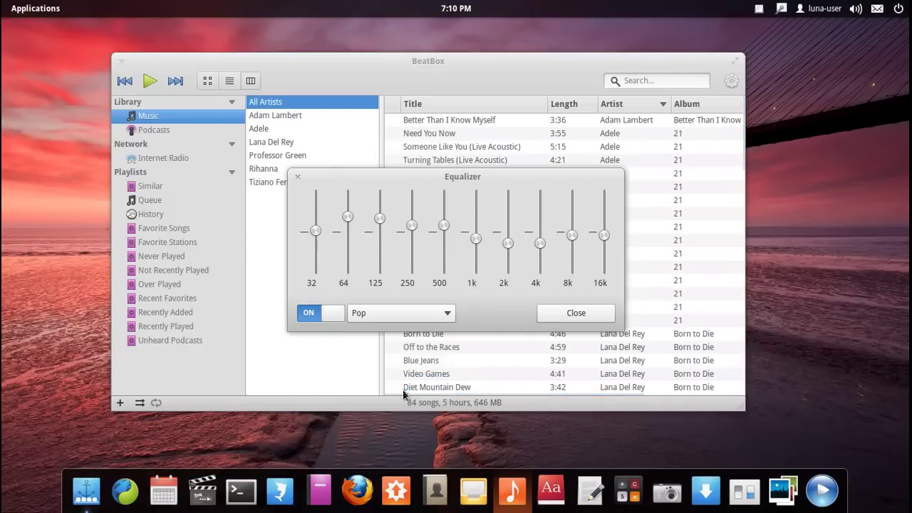
left_click(417, 316)
left_click(409, 365)
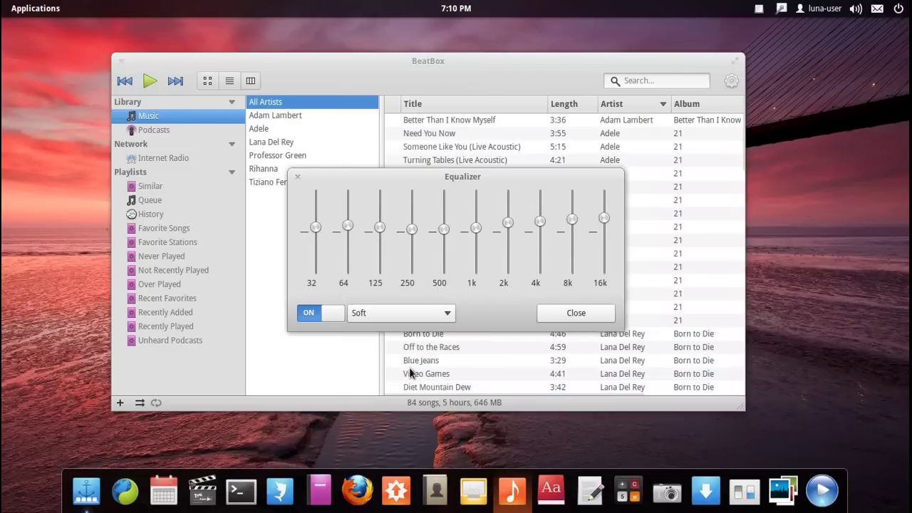
left_click(428, 313)
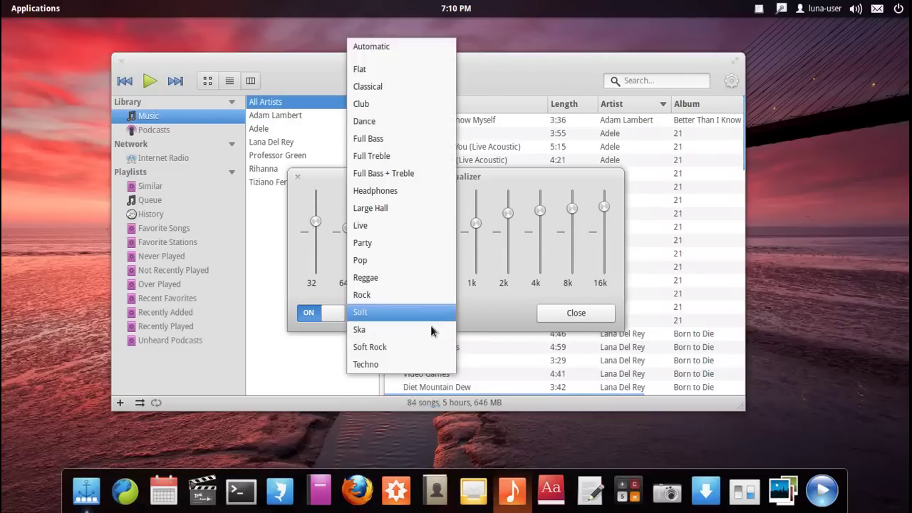
left_click(424, 366)
left_click(409, 308)
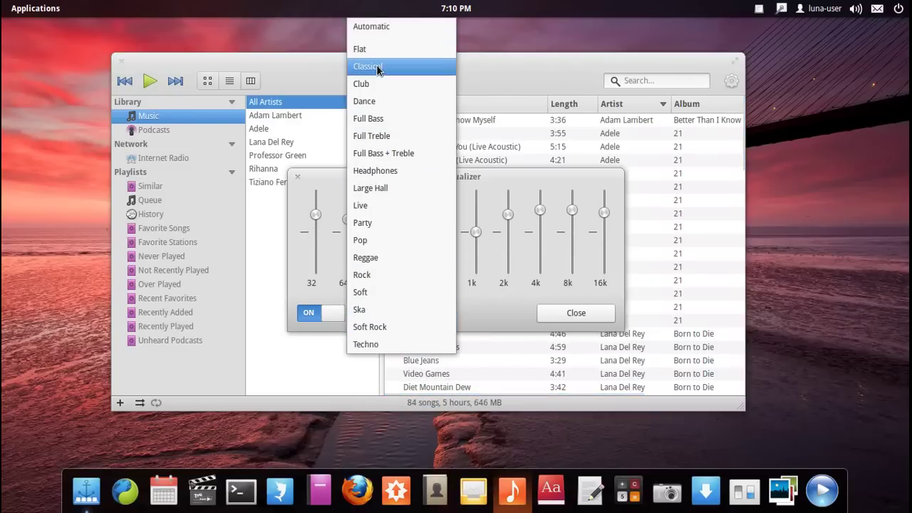
left_click(376, 64)
Step: Reset the equalizer to the Automatic preset, turn it off and close it, and minimize BeatBox
left_click(418, 304)
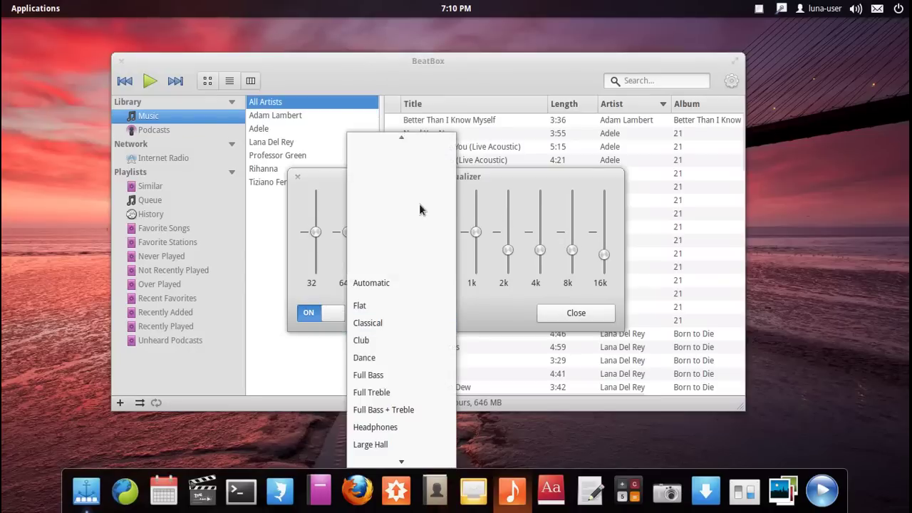
left_click(396, 286)
left_click(337, 319)
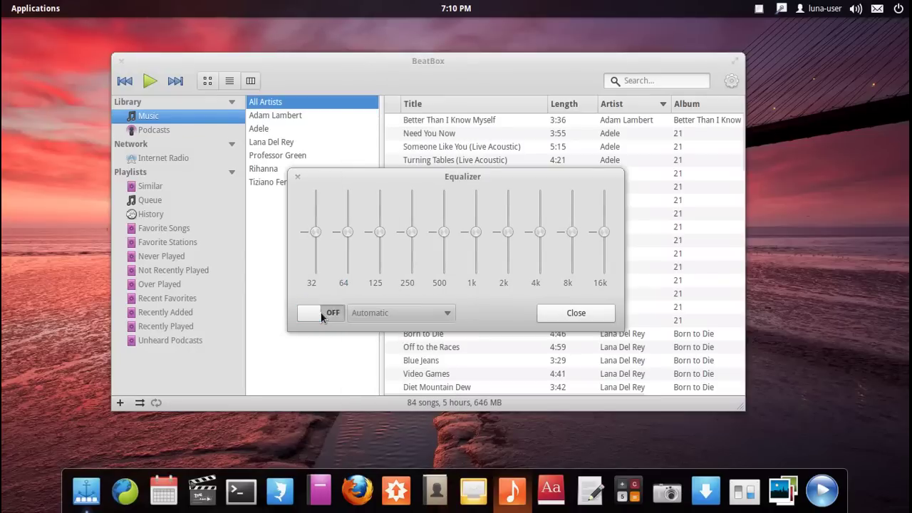
left_click(576, 311)
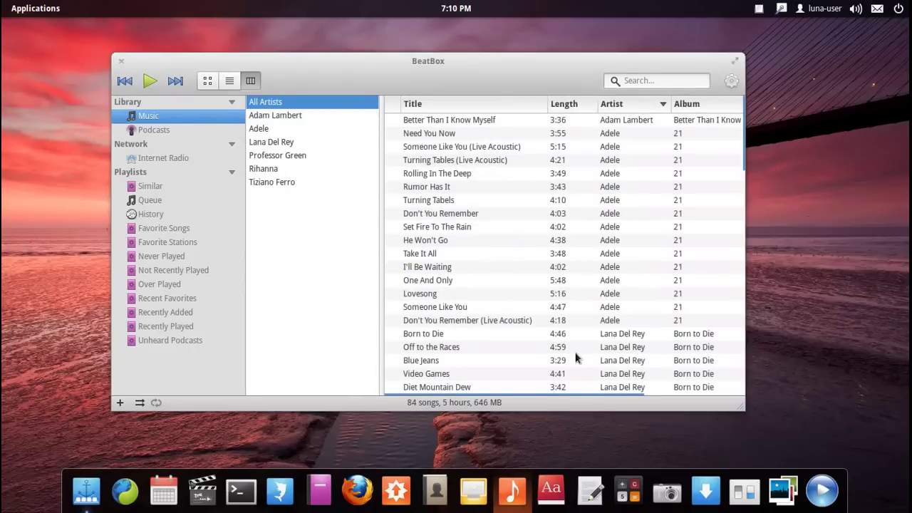
left_click(509, 497)
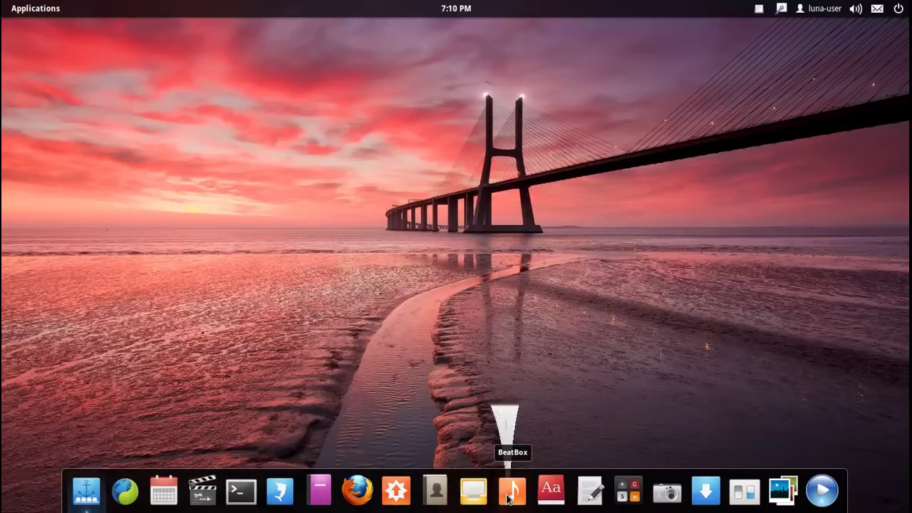